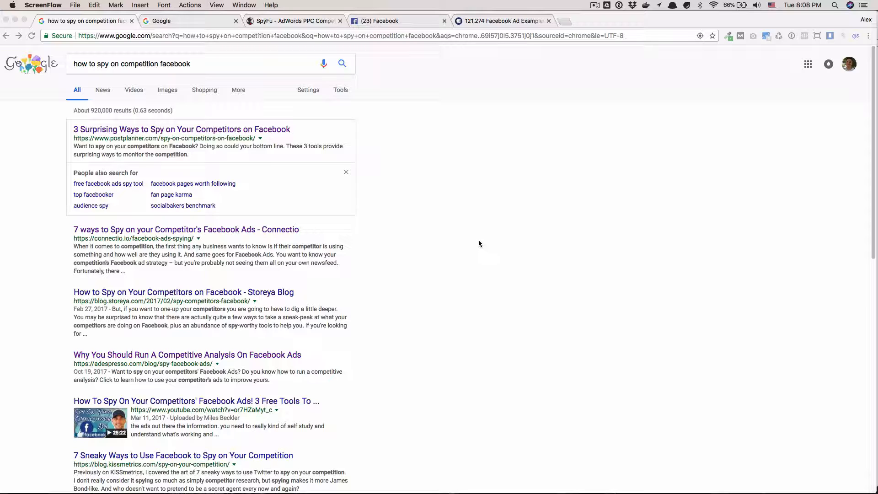
Step: Look through the Google results for spying on competition on Facebook
scroll(202, 289, down, 5)
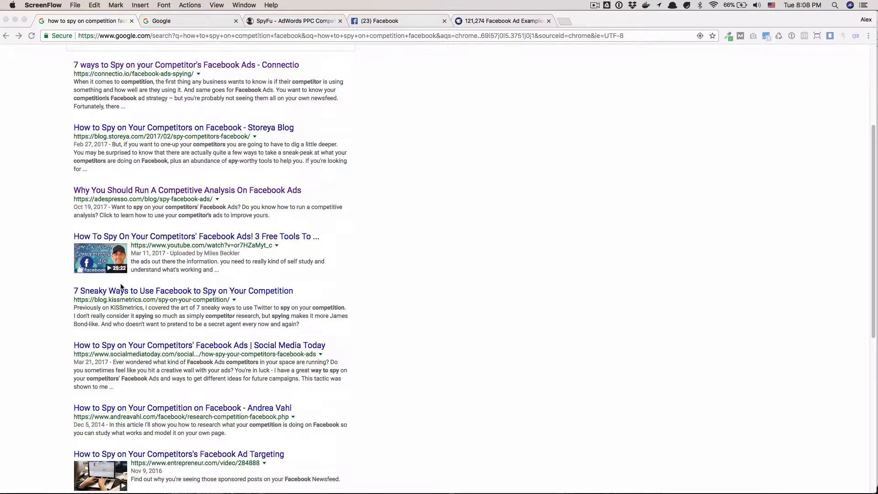
scroll(121, 287, down, 2)
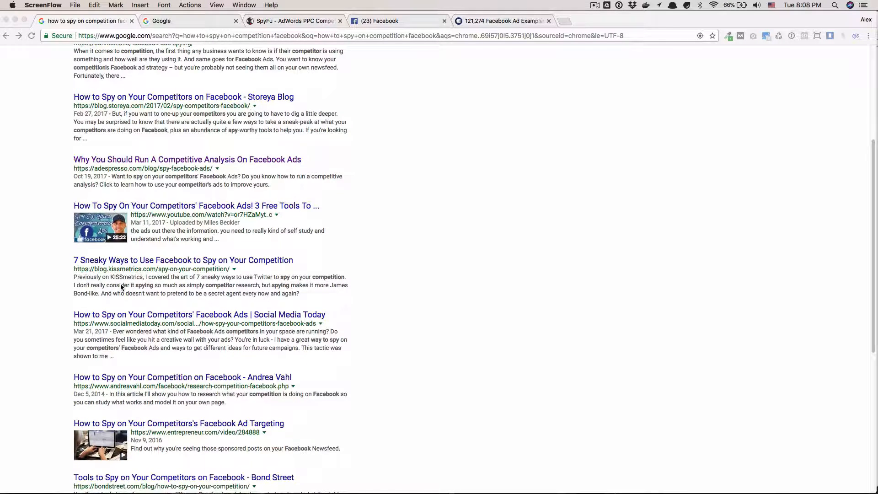
scroll(121, 287, up, 6)
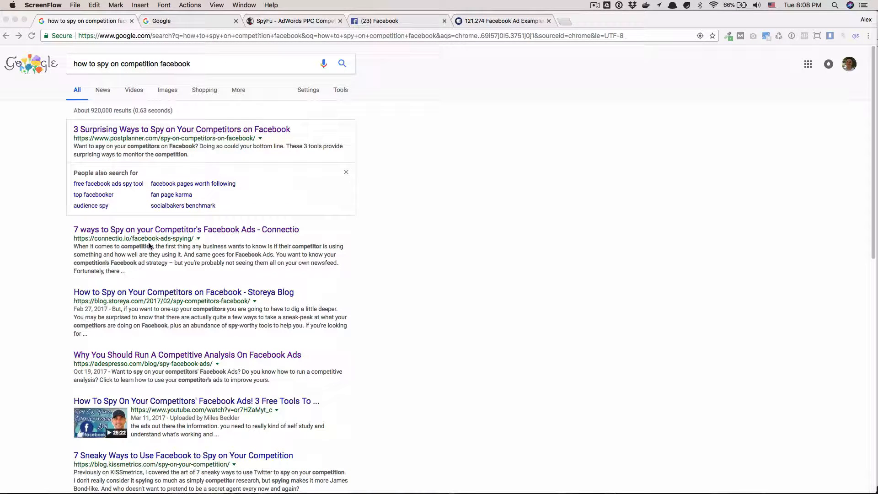
click(178, 232)
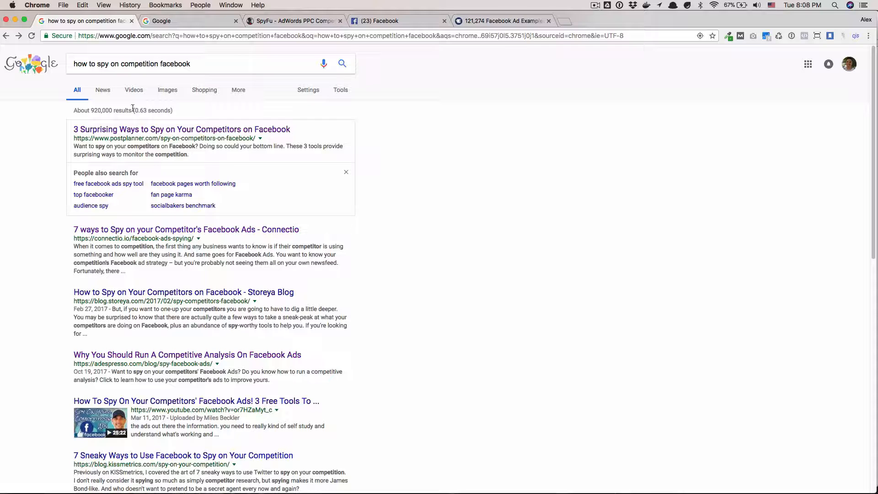
Step: In the other Google tab, search for "we buy houses portland oregon"
click(185, 26)
click(351, 202)
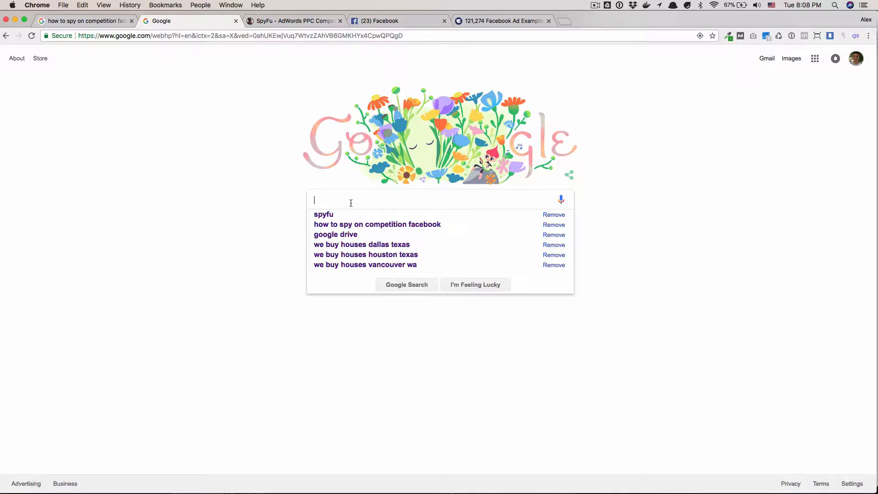
text(we buy houses)
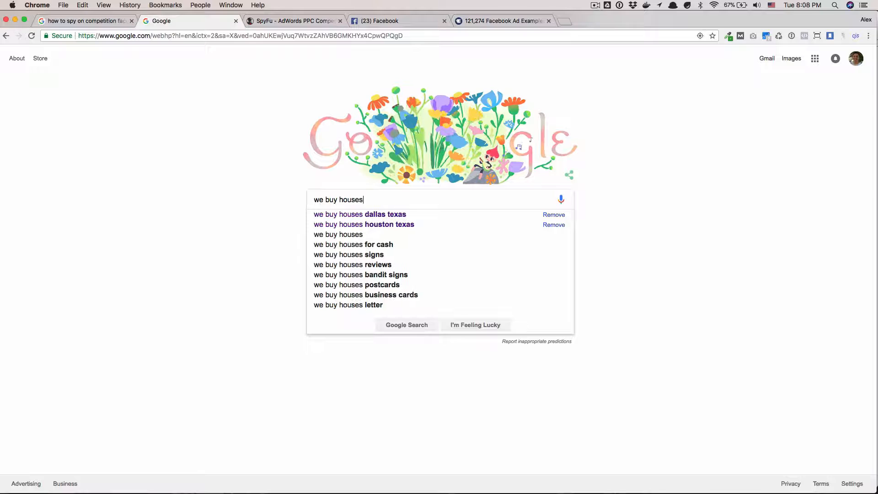
text( portland oregon)
key(Return)
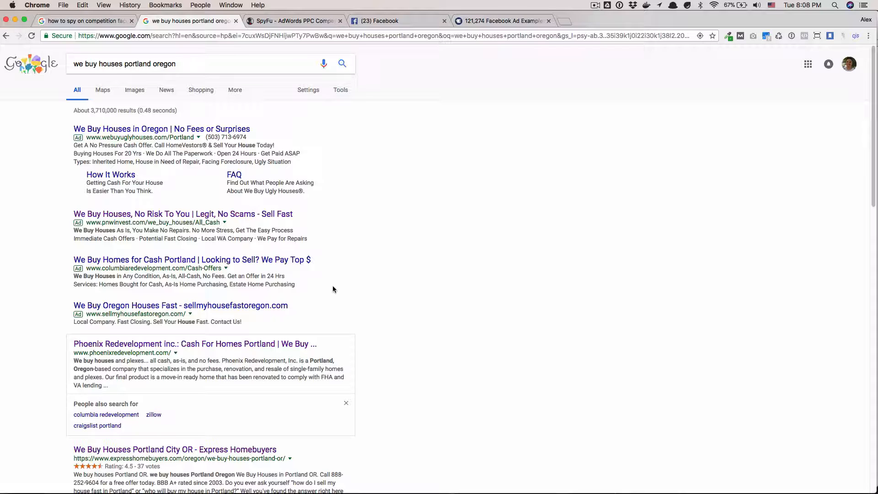
Step: Look over the search results, view the PDX Renovations website from its result, and return to the results
scroll(334, 288, down, 5)
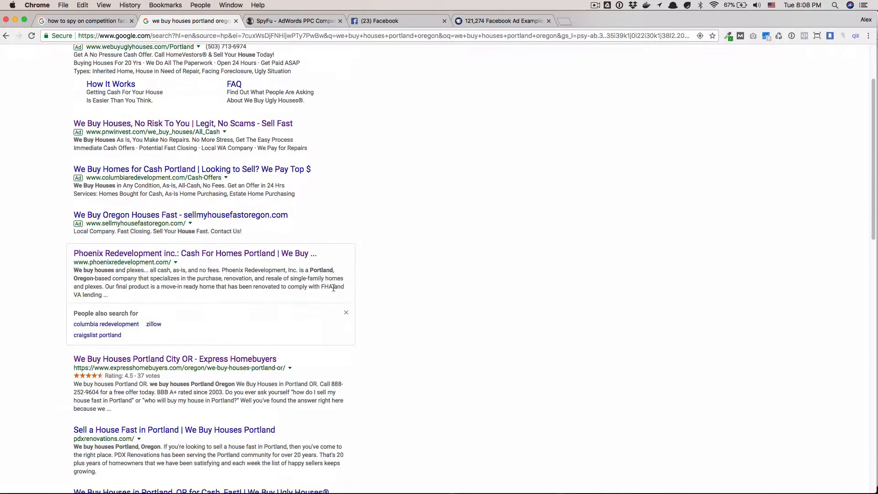
scroll(337, 290, down, 2)
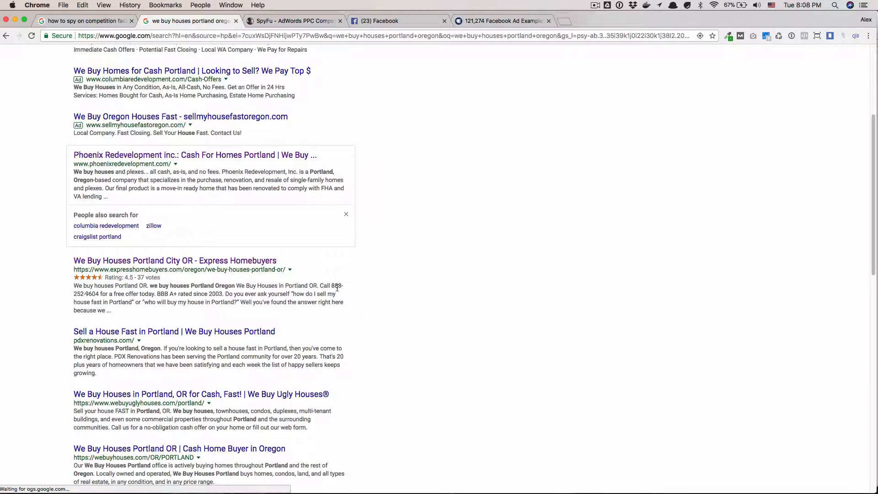
click(241, 323)
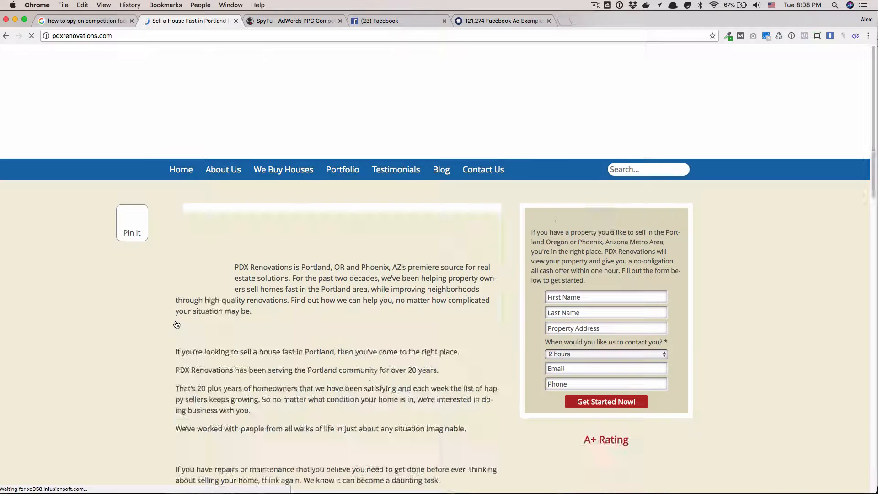
scroll(176, 325, down, 5)
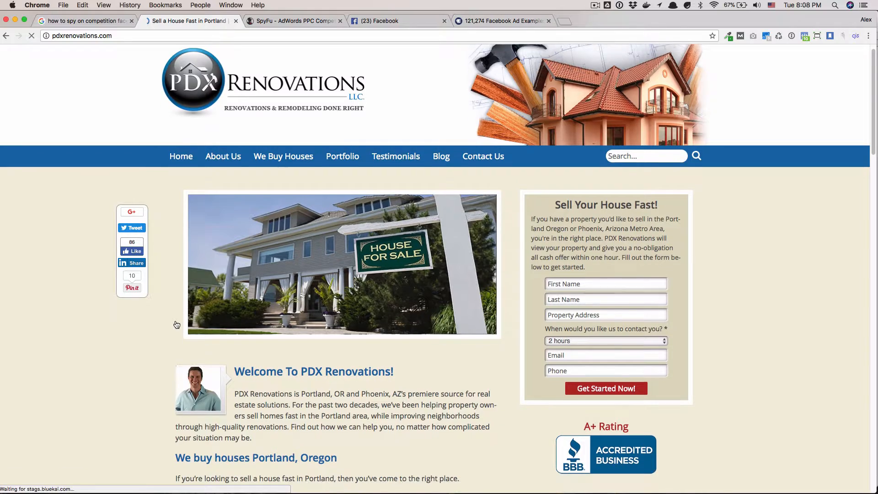
scroll(176, 322, up, 5)
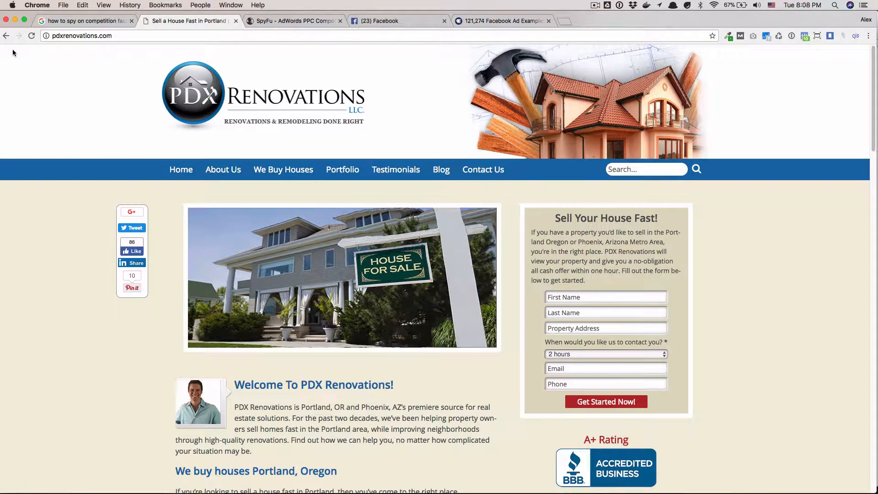
click(6, 36)
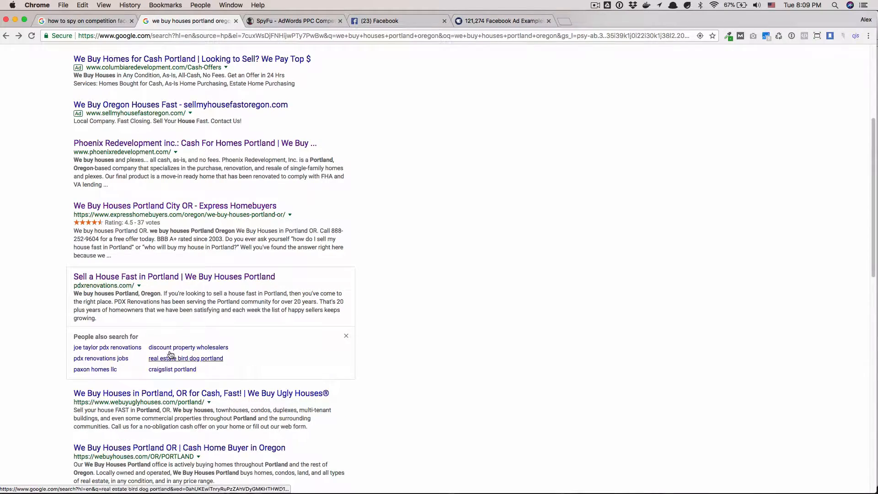
Step: Open the Express Homebuyers Portland result, look through its landing page, and go to the site's Free Resources page
click(166, 206)
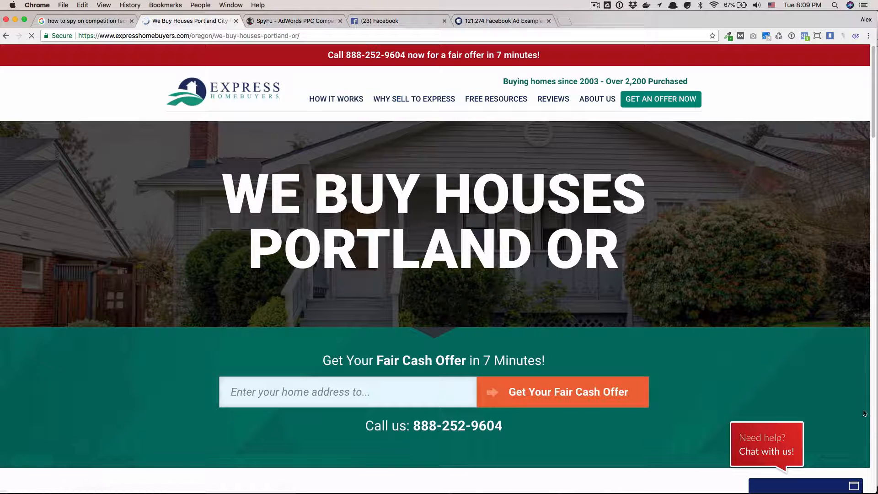
scroll(458, 285, down, 10)
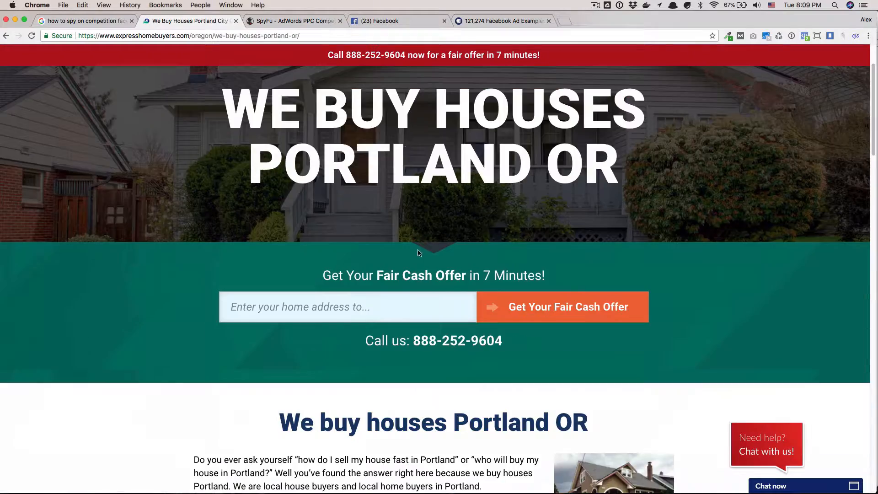
scroll(458, 286, down, 15)
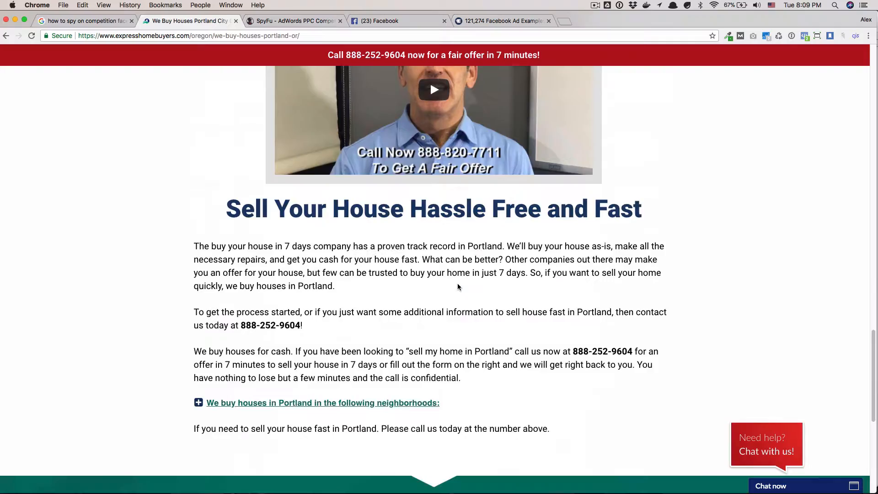
scroll(457, 287, up, 20)
scroll(457, 284, up, 10)
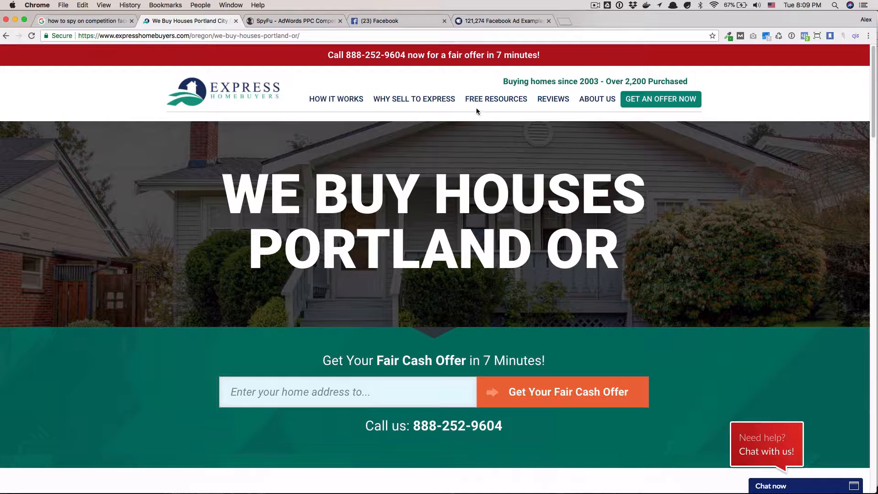
click(496, 100)
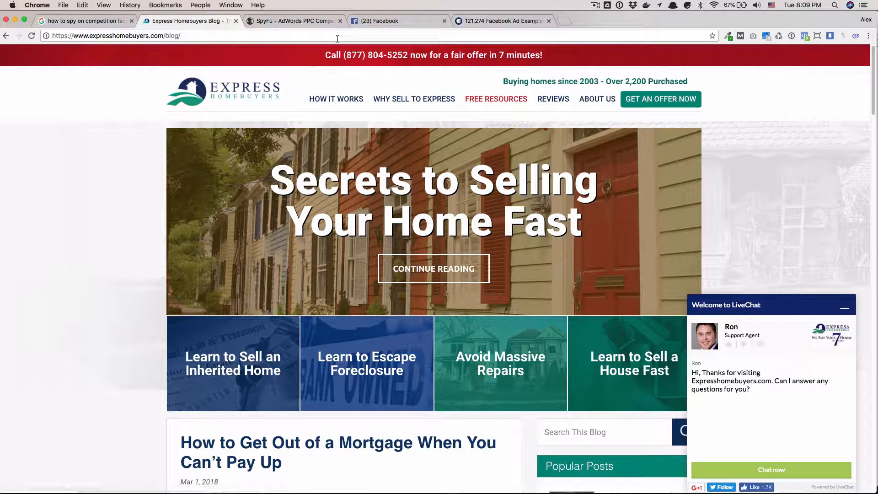
Step: Switch to Facebook, placing its browser tab ahead of the SpyFu one, and reload the news feed
drag(380, 20, 294, 25)
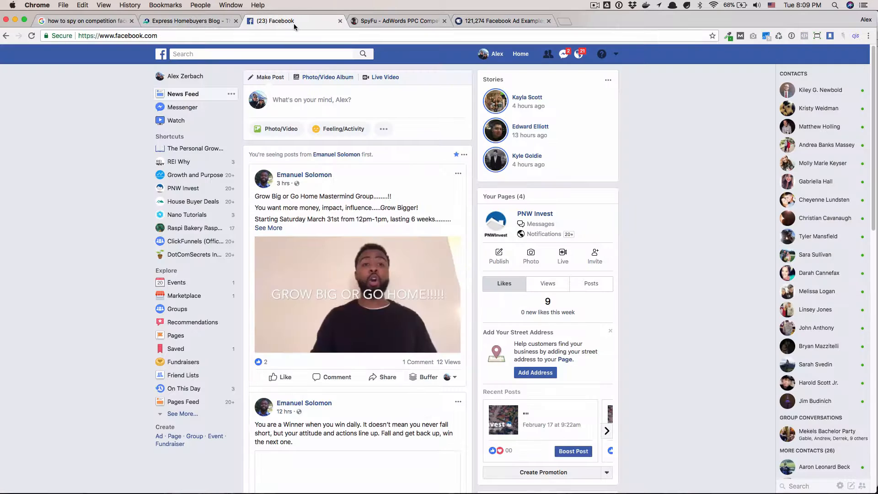
scroll(63, 75, down, 5)
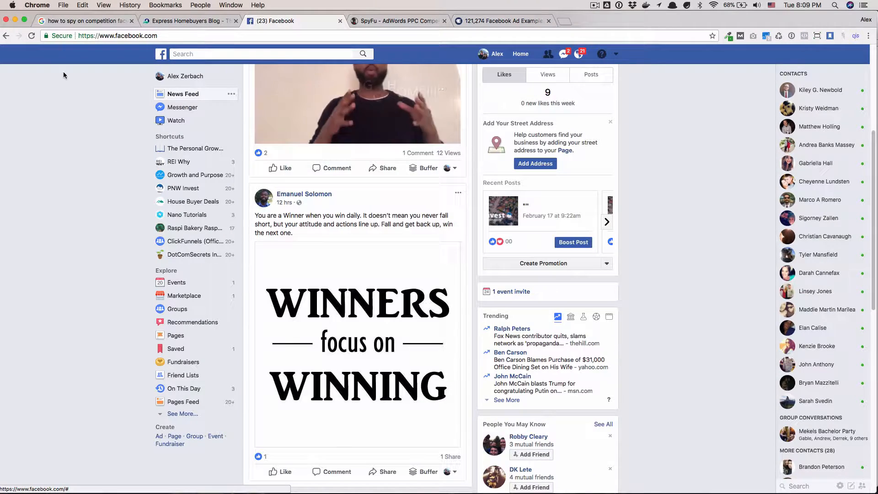
click(32, 35)
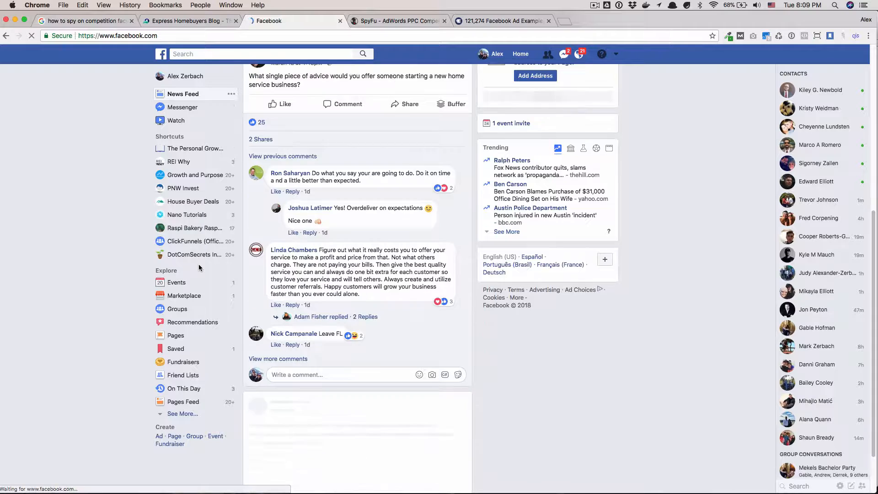
Step: Look through the Facebook news feed for sponsored posts
scroll(199, 267, down, 5)
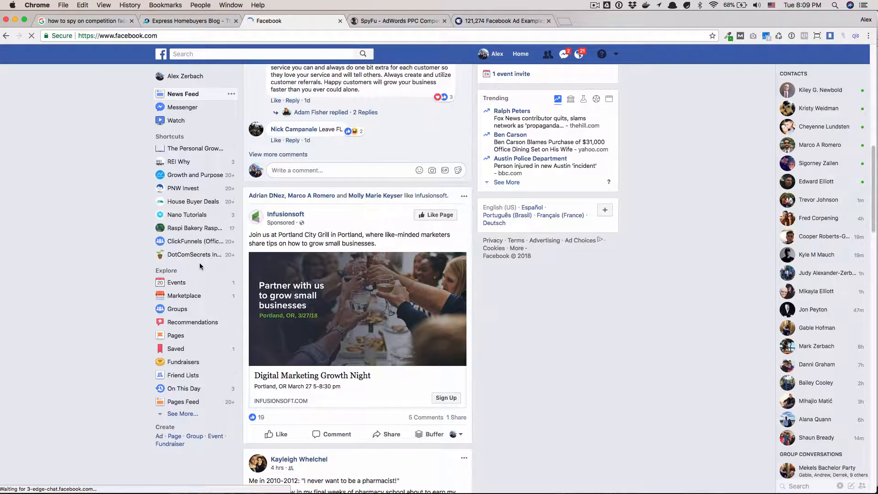
scroll(200, 266, down, 15)
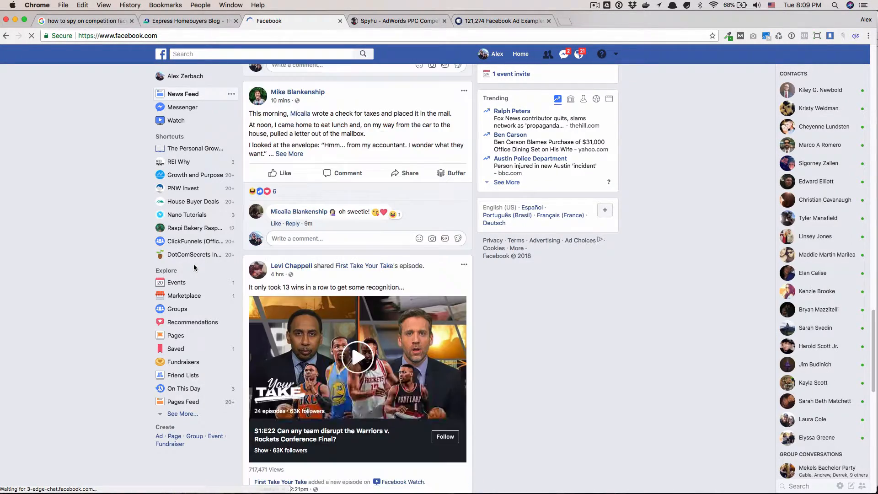
scroll(194, 268, down, 15)
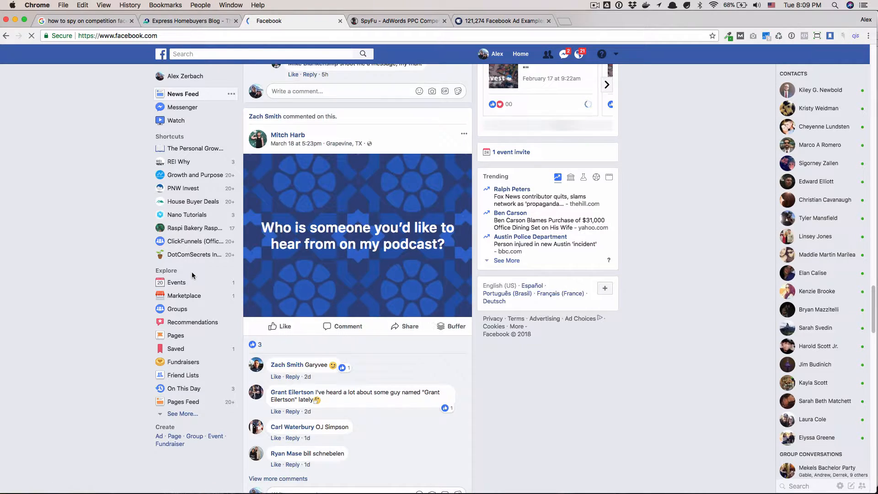
scroll(192, 275, down, 15)
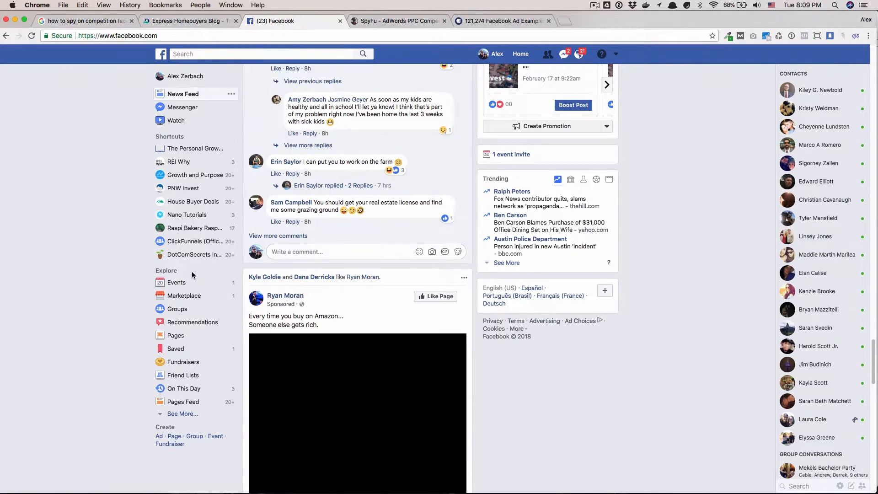
scroll(192, 275, down, 15)
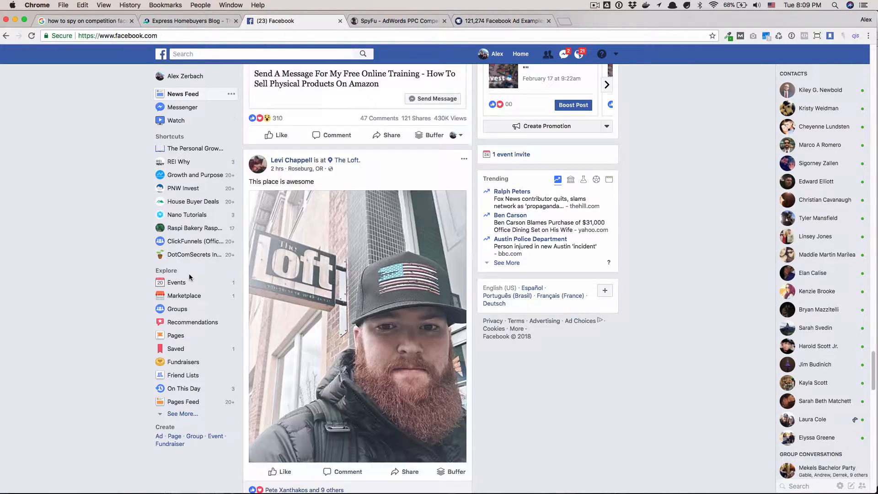
scroll(189, 276, down, 15)
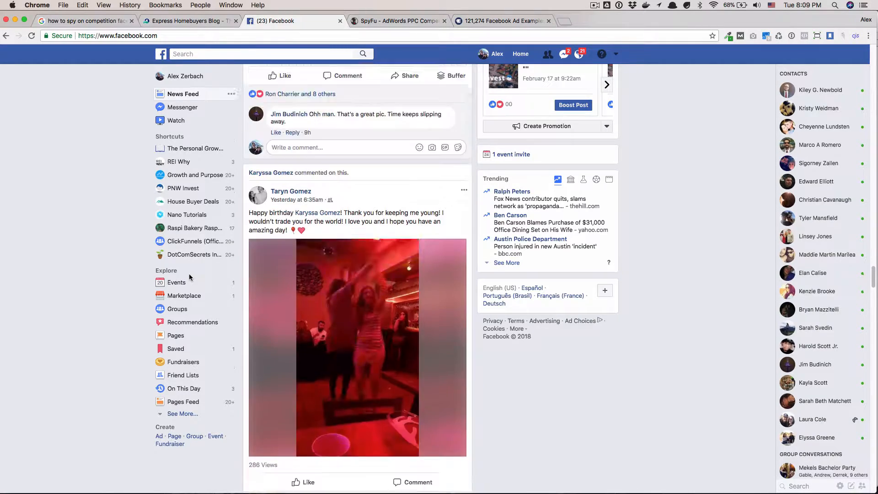
scroll(189, 277, down, 15)
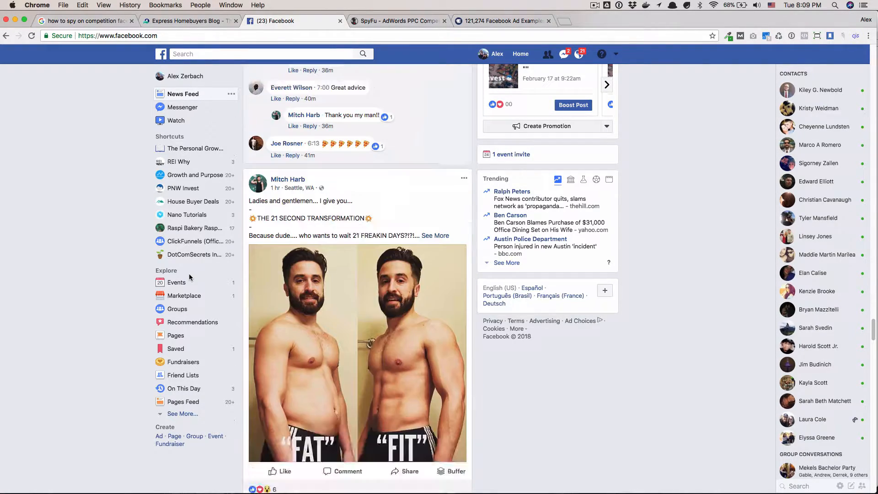
scroll(189, 277, down, 15)
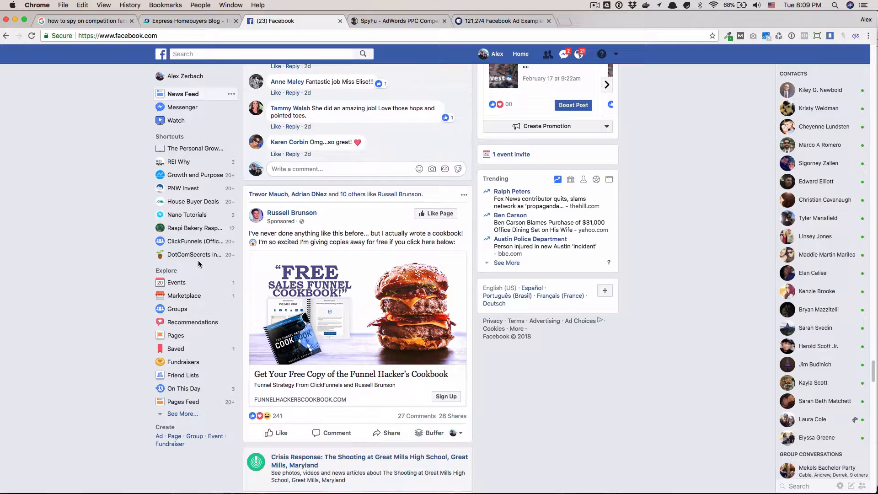
Step: Save the link of the sponsored Funnel Hacker's Cookbook ad to the saved items
scroll(199, 264, down, 3)
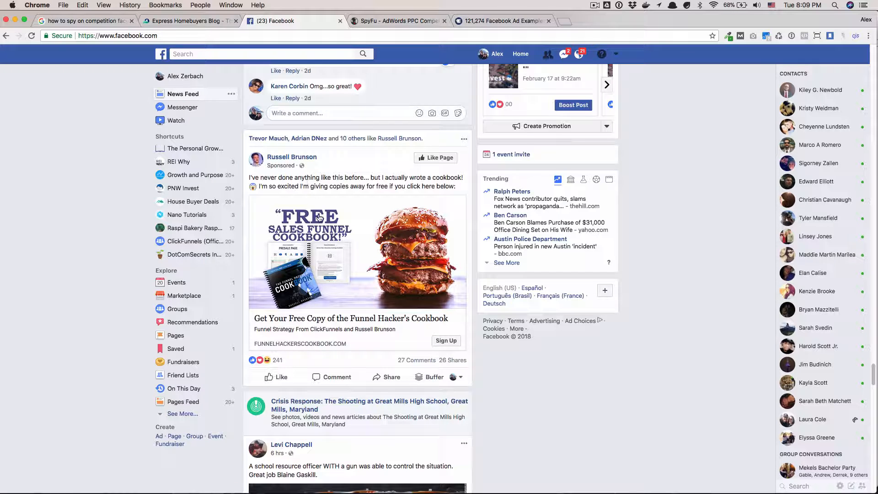
click(464, 140)
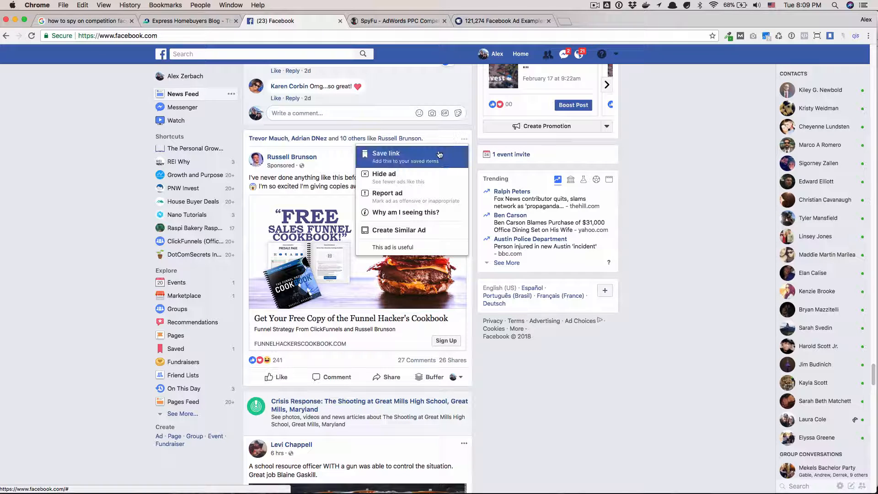
click(401, 163)
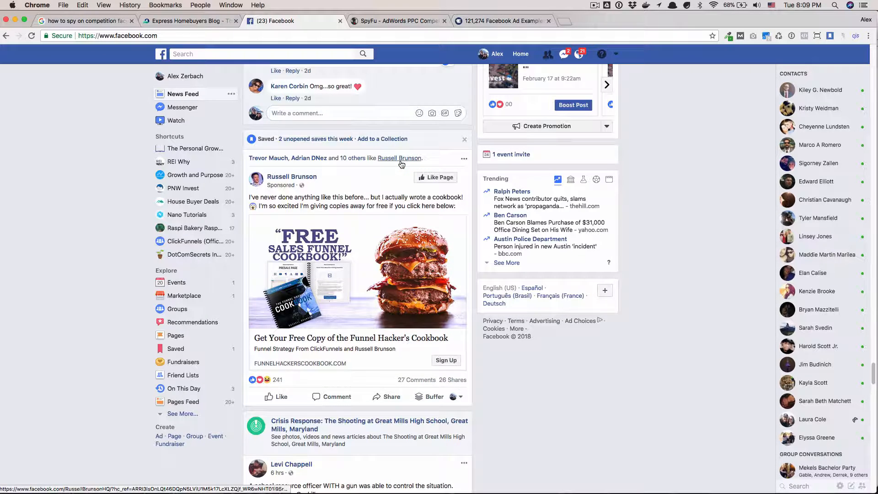
Step: Open the explanation of why the Funnel Hacker's Cookbook ad is being shown and read its audience targeting
click(465, 161)
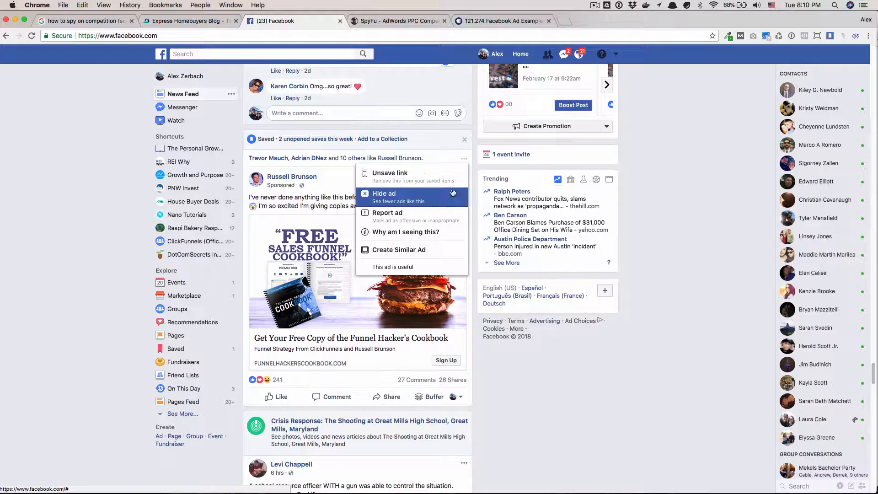
click(416, 233)
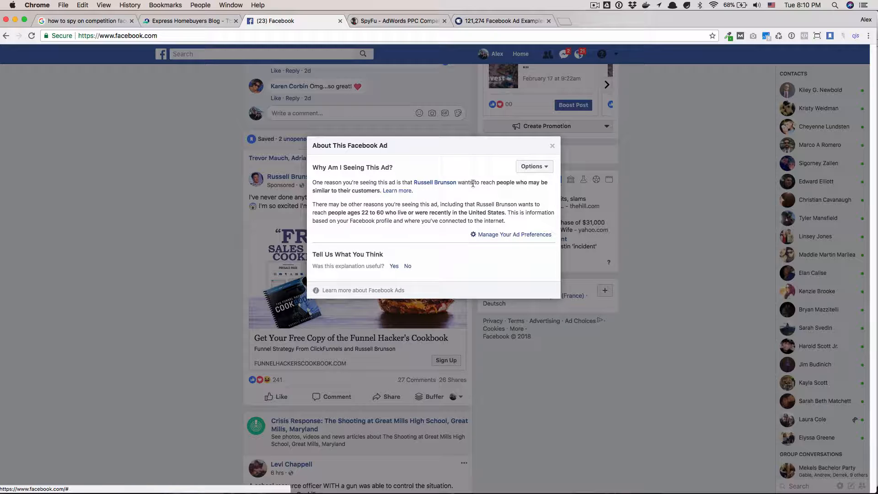
drag(493, 183, 521, 183)
click(337, 186)
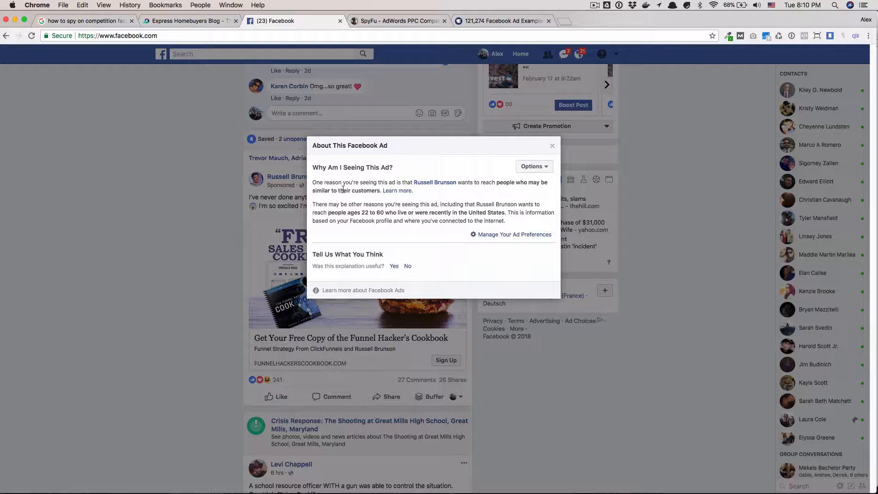
Step: Highlight the audience-similarity, age and location targeting details in the ad explanation, check its options, and close it
triple_click(352, 189)
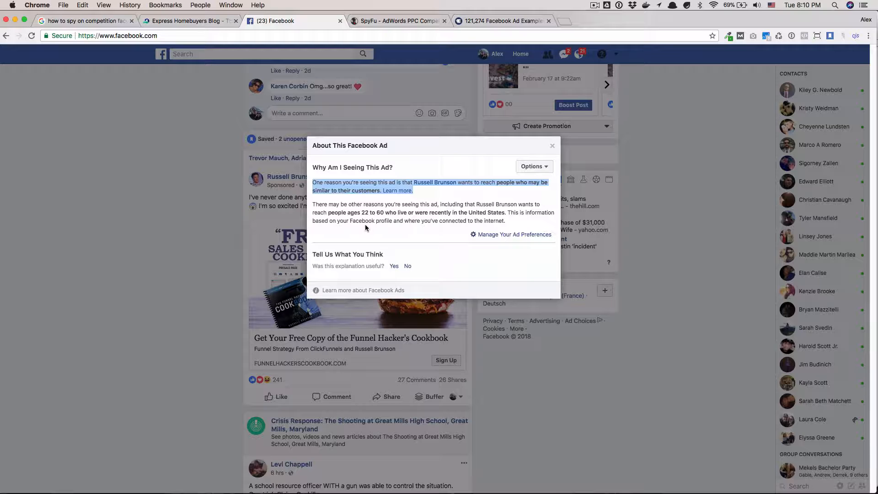
drag(360, 212, 455, 218)
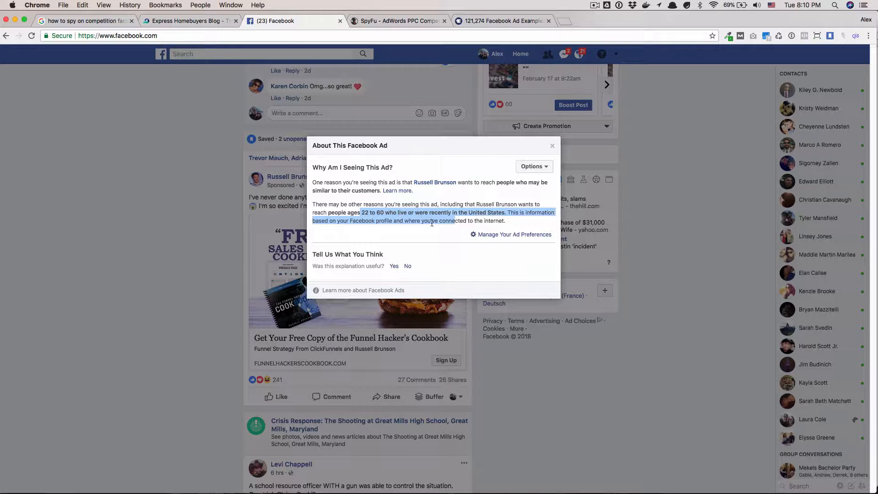
click(536, 171)
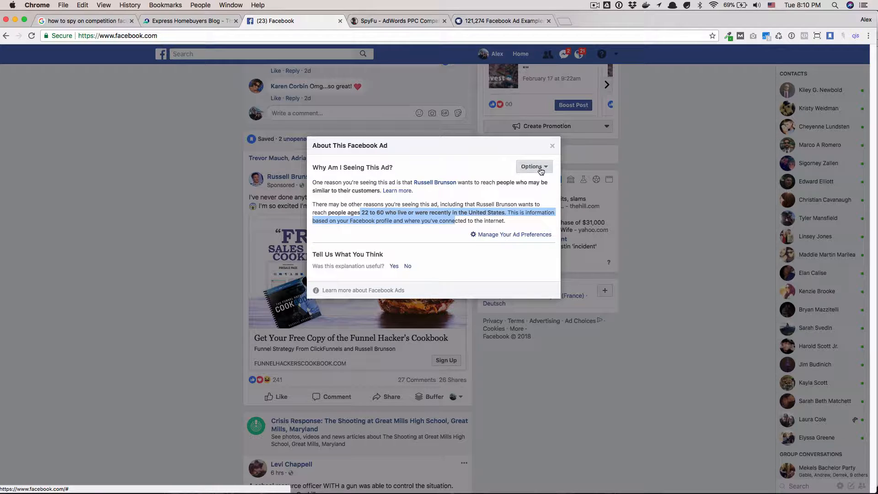
click(355, 202)
click(552, 146)
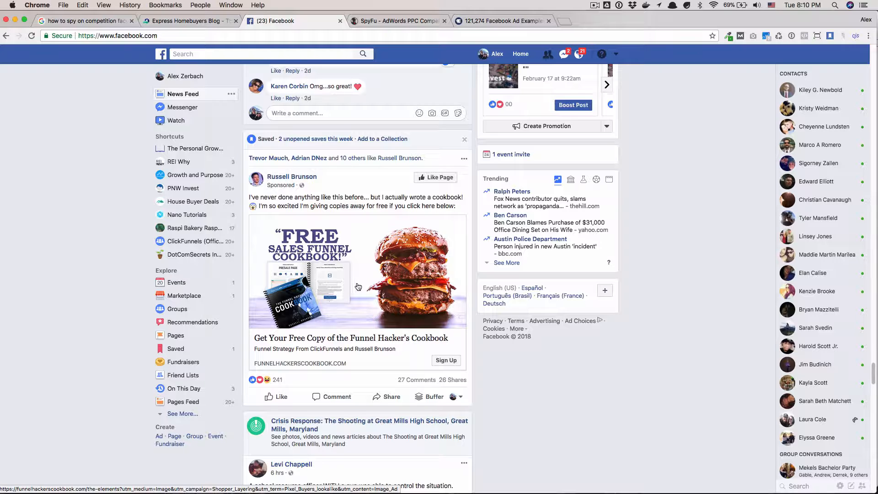
Step: Switch to SpyFu, open the PPC keywords for theseguysbuy.com, and highlight the cost per click of "i want to sale my house fast"
click(388, 25)
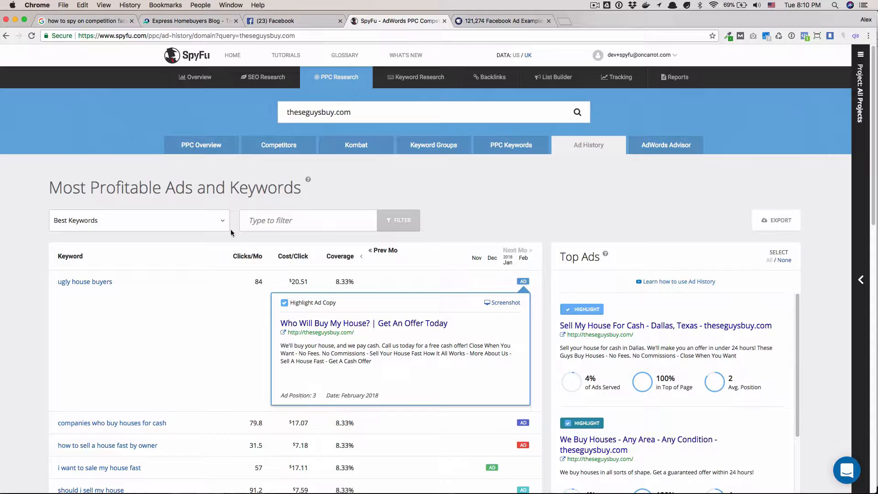
click(517, 151)
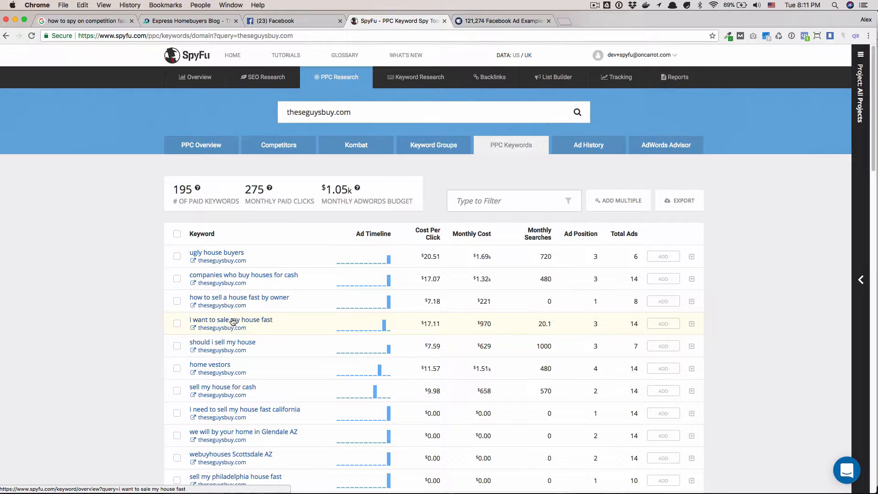
drag(420, 323, 439, 323)
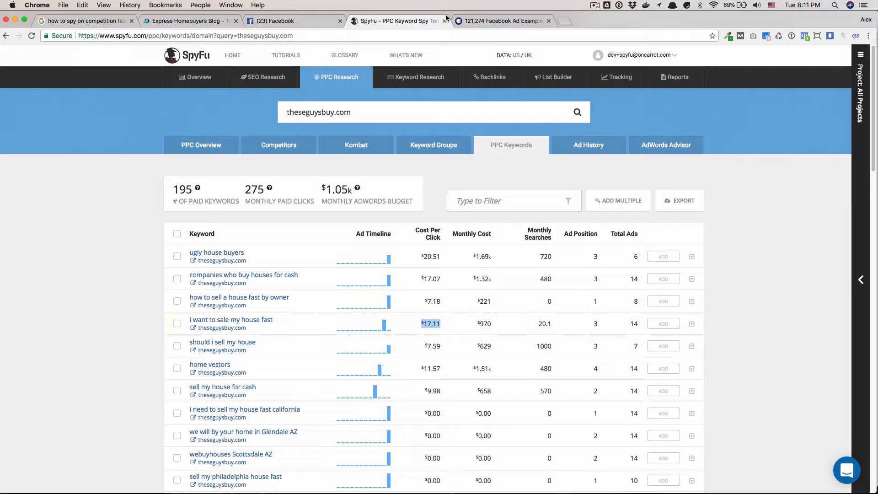
Step: Switch to AdEspresso's Facebook ad examples and examine the number of ads found and the available placement options
click(482, 20)
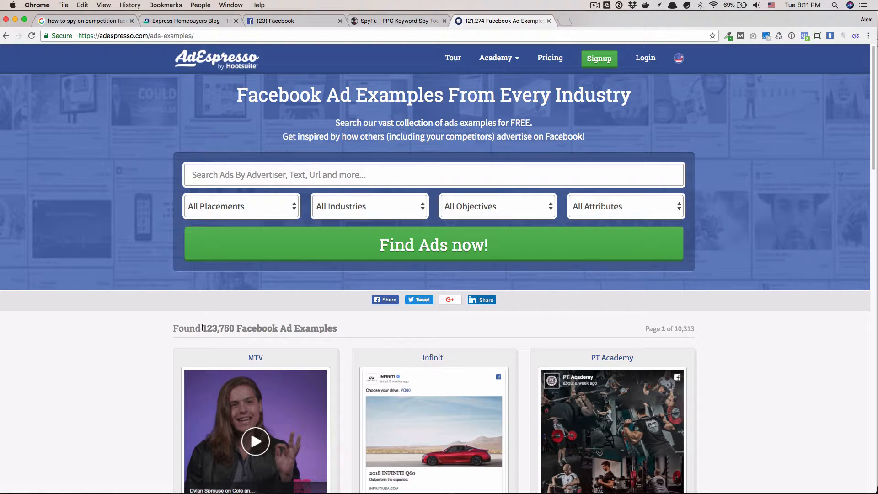
drag(203, 328, 238, 326)
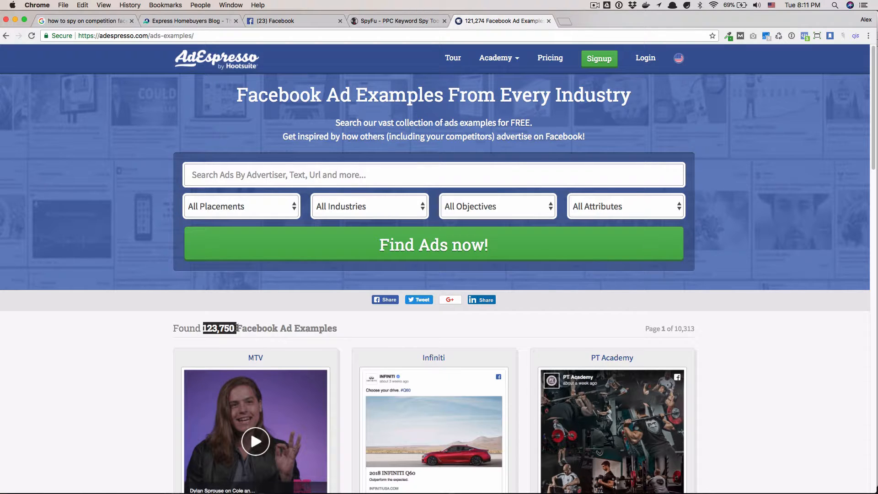
click(275, 211)
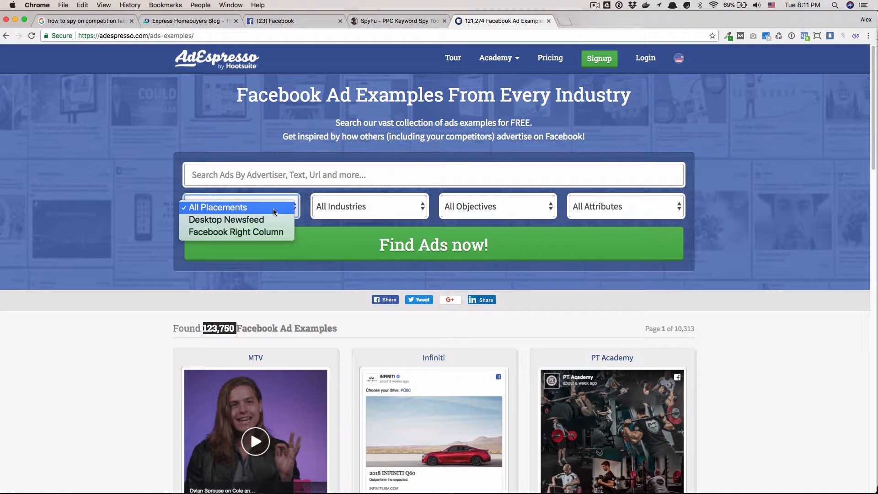
click(275, 209)
Step: Filter the Facebook ad examples by the Marketing industry and run the search
click(366, 213)
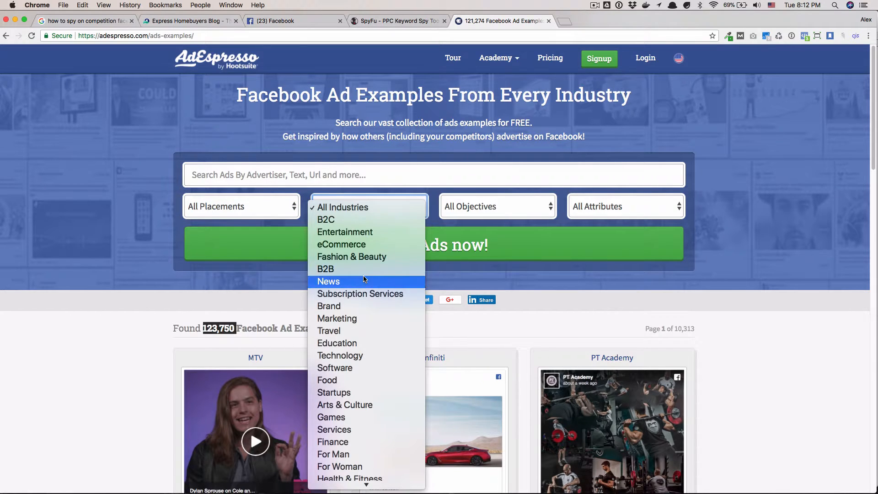
click(366, 306)
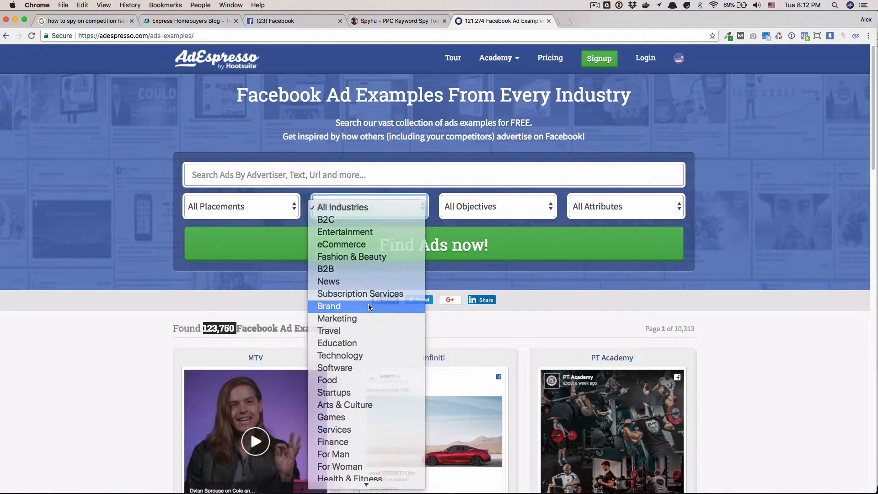
click(347, 215)
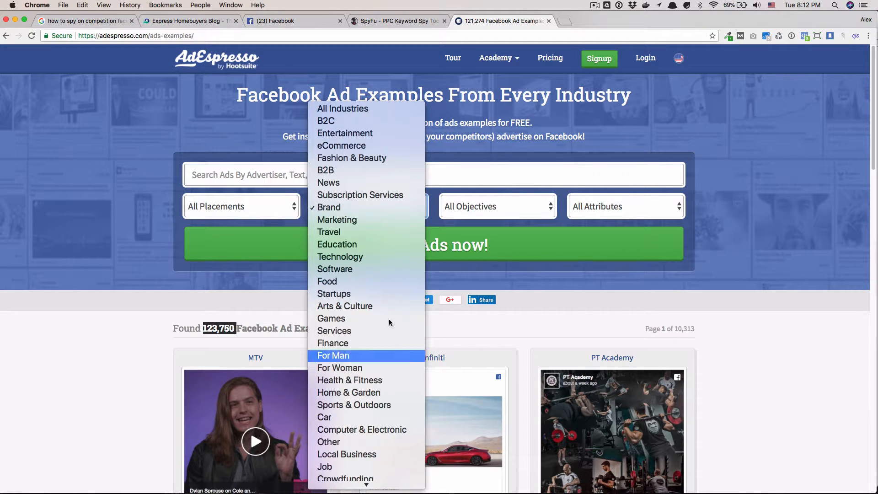
click(371, 220)
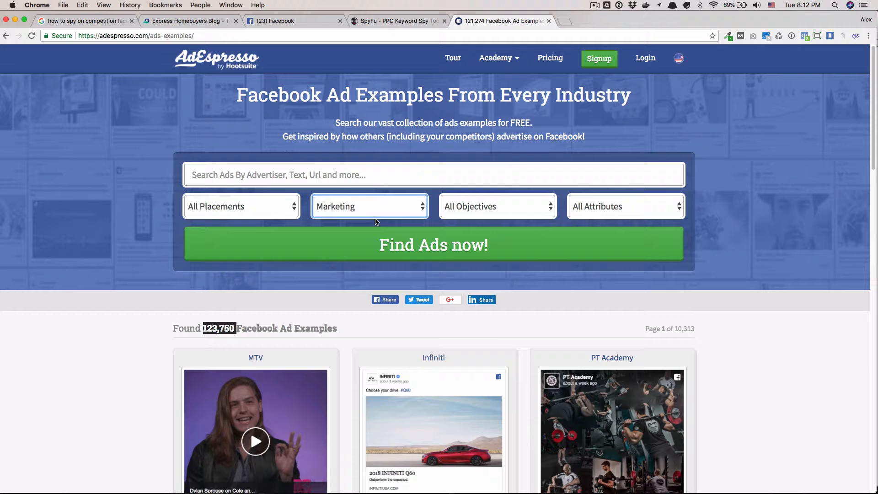
click(495, 238)
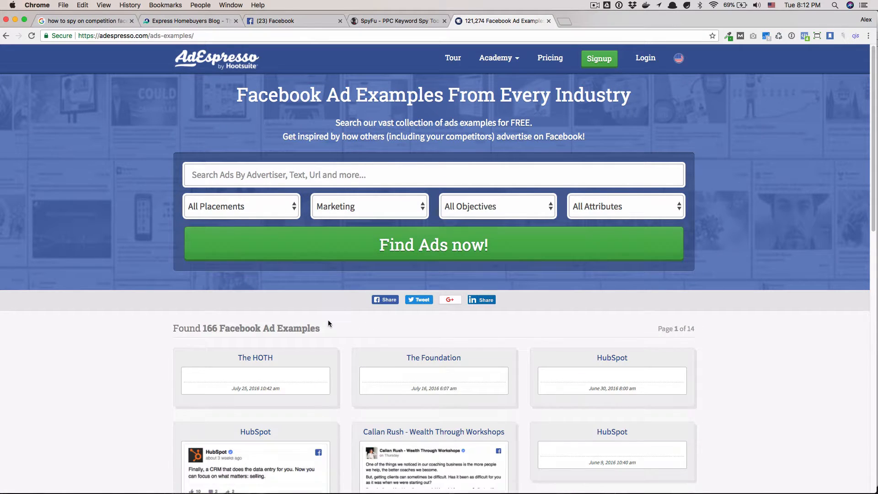
Step: Browse the Marketing ad examples, comparing the images, headlines and copy the advertisers use
scroll(304, 382, down, 5)
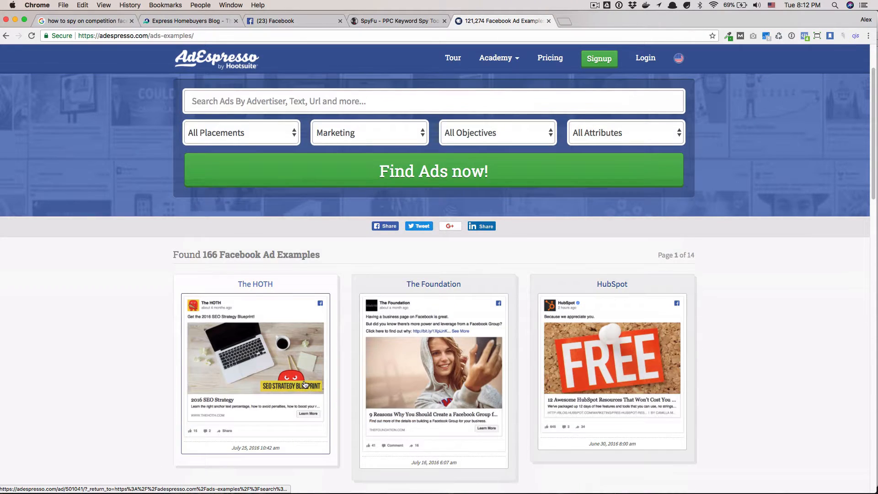
scroll(303, 382, down, 2)
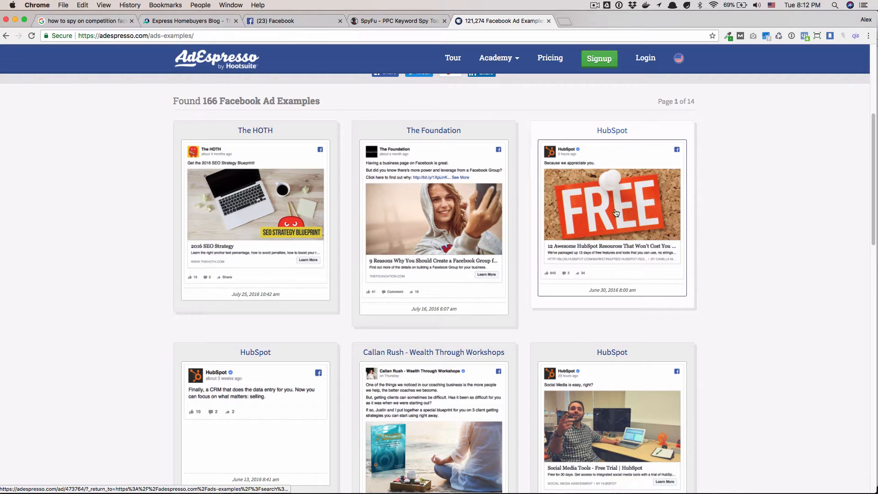
scroll(238, 226, down, 8)
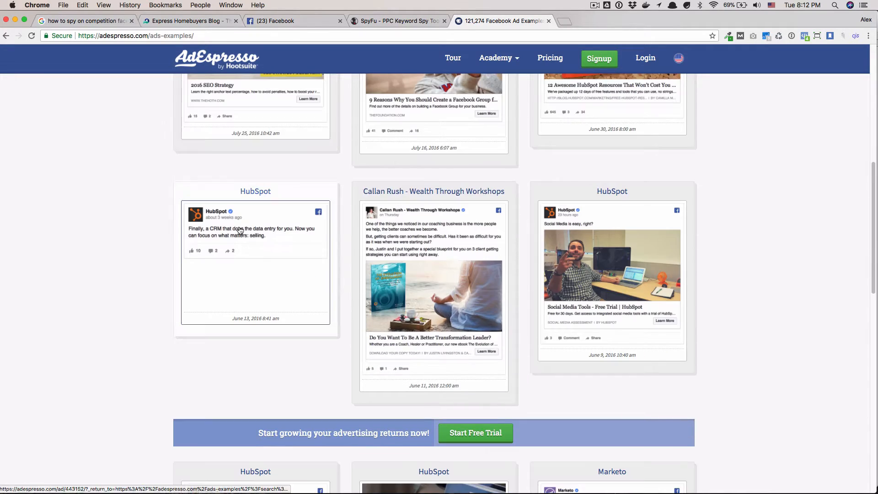
scroll(256, 231, up, 4)
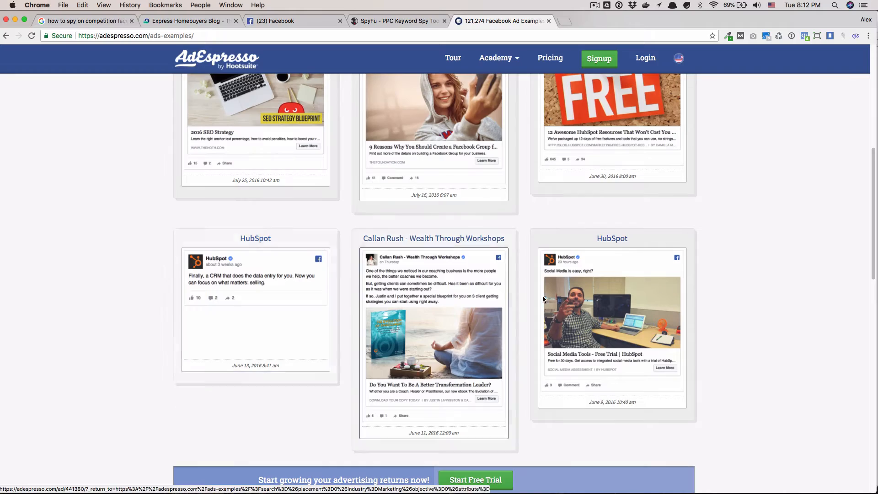
scroll(686, 376, up, 2)
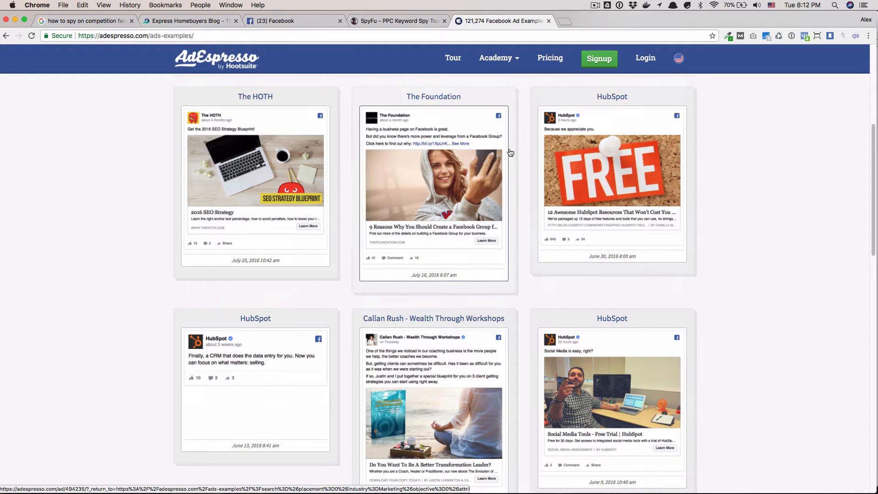